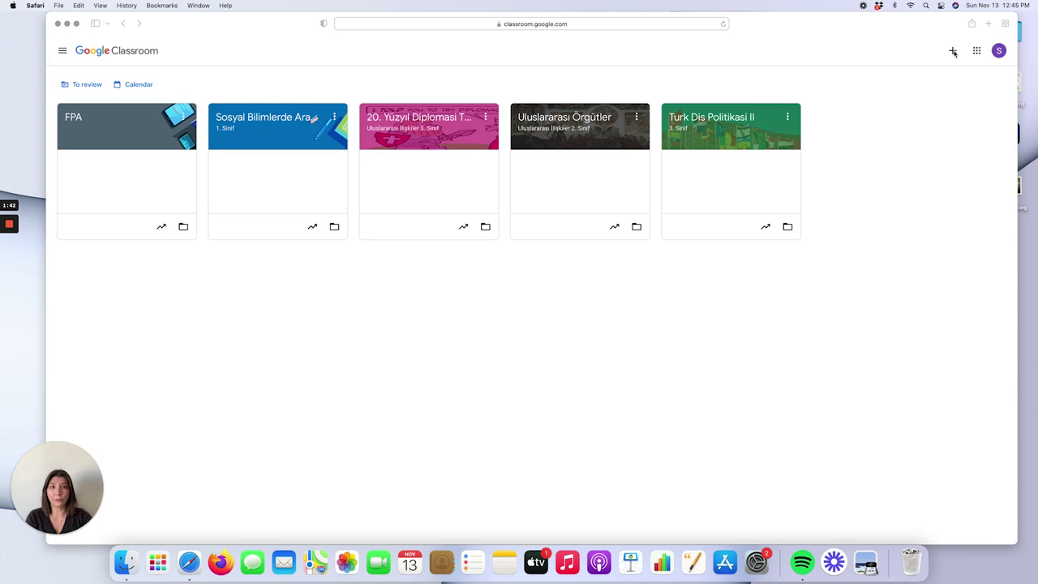
Choose Create class from the + menu and accept the school-use notice.
left_click(952, 52)
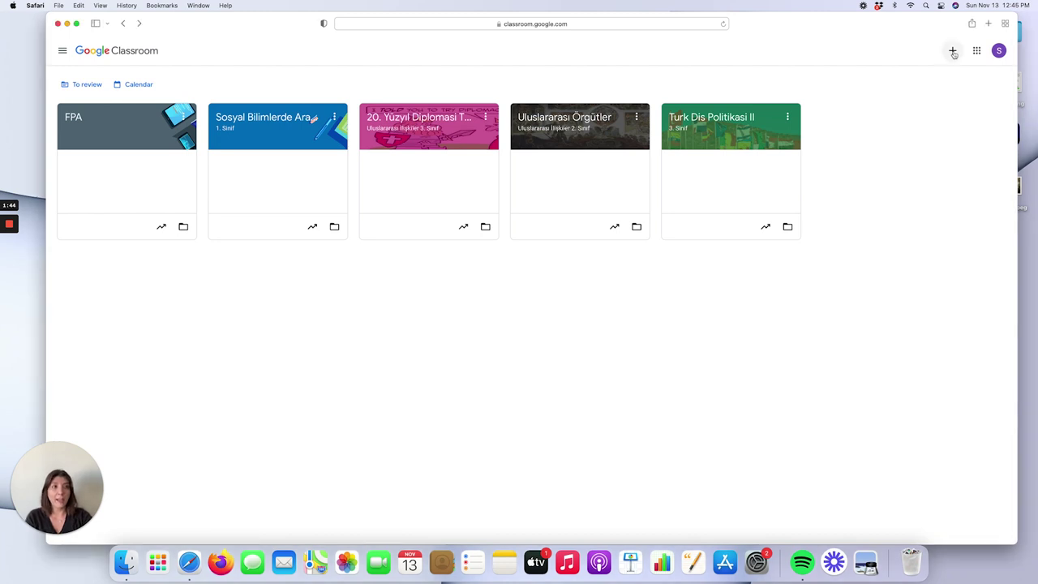
left_click(953, 52)
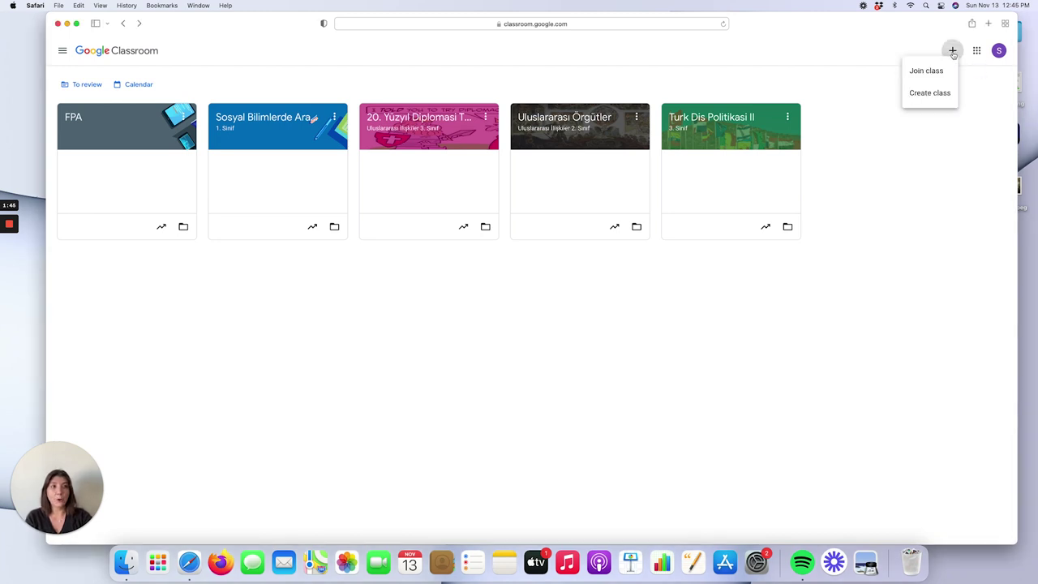
left_click(929, 96)
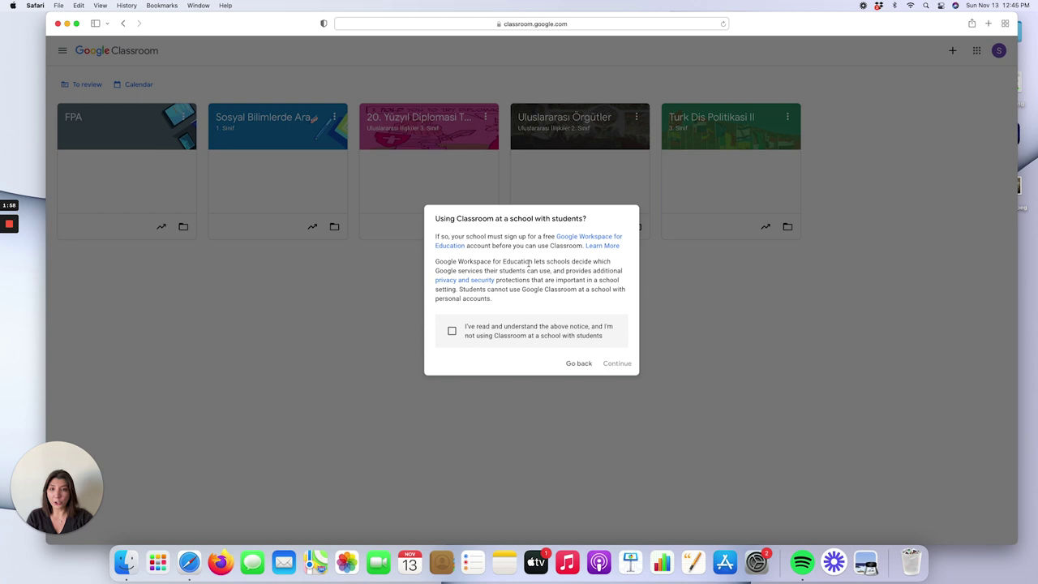
left_click(451, 333)
left_click(621, 366)
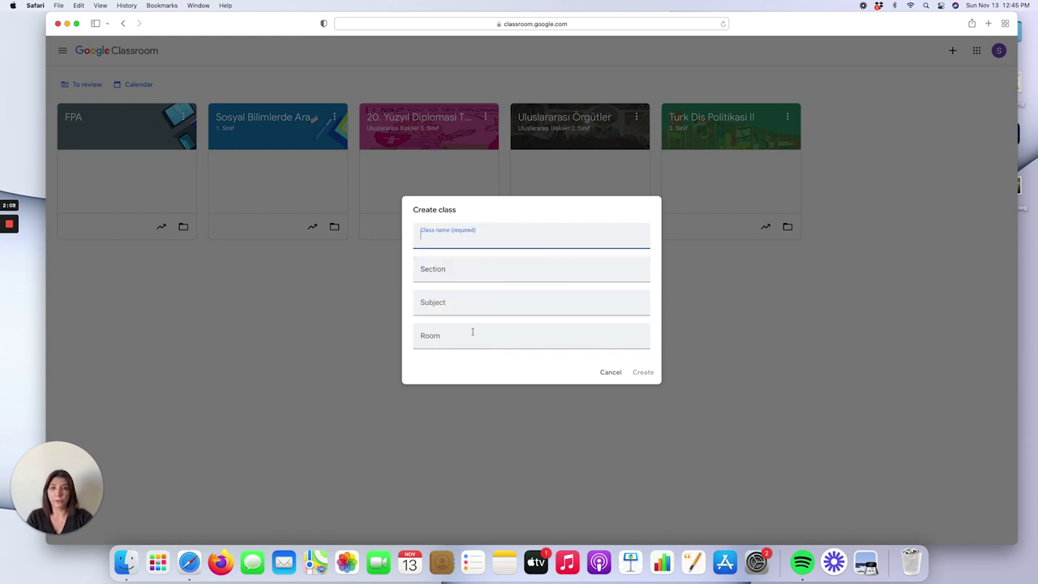
Create the class 'International Organizations', pasting that same name into the Subject field.
type("International")
key("BackSpace")
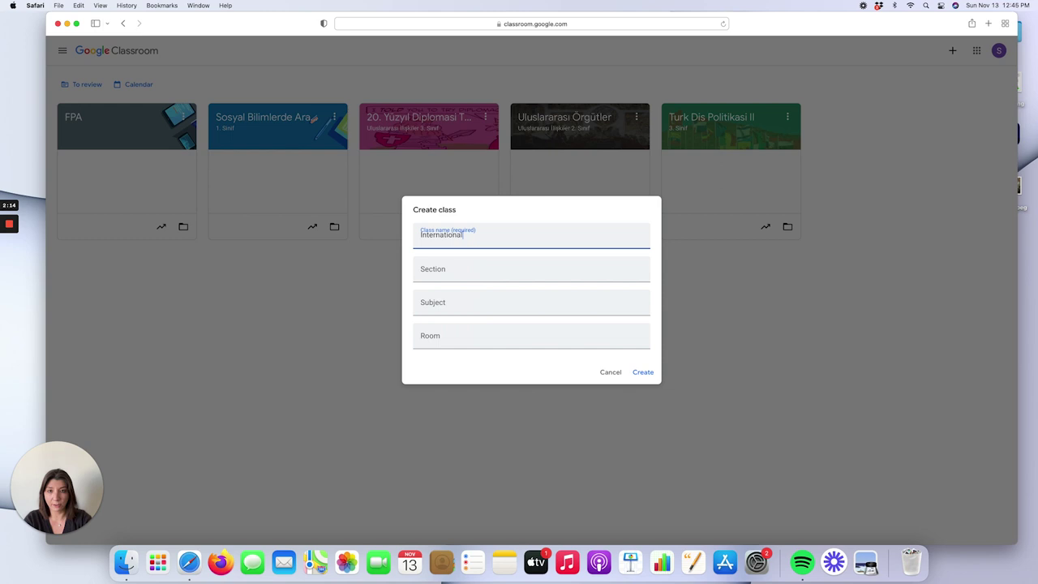
type("Organizations")
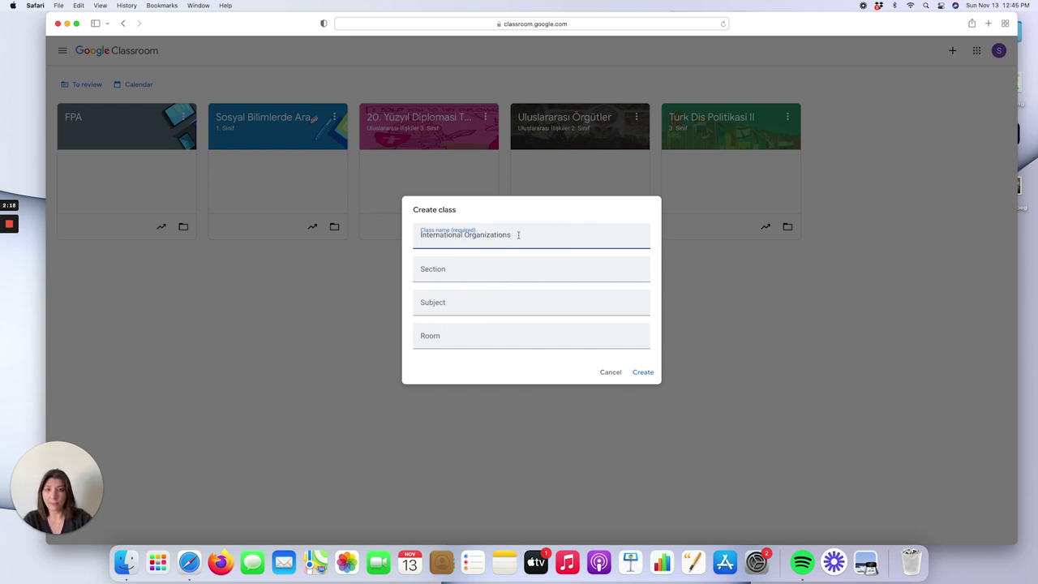
left_click_drag(519, 235, 415, 233)
key("super+c")
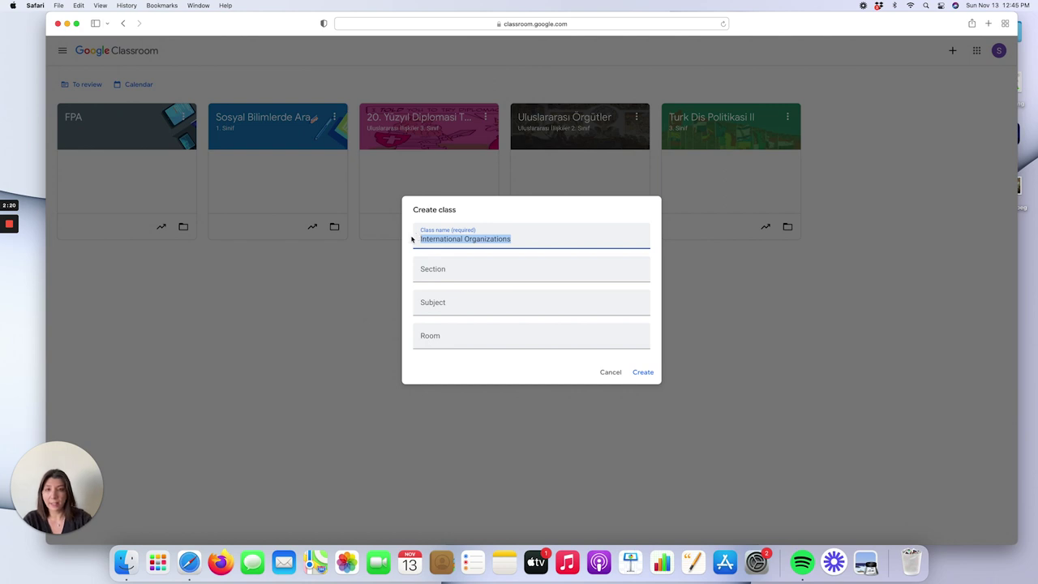
left_click(499, 307)
key("super+v")
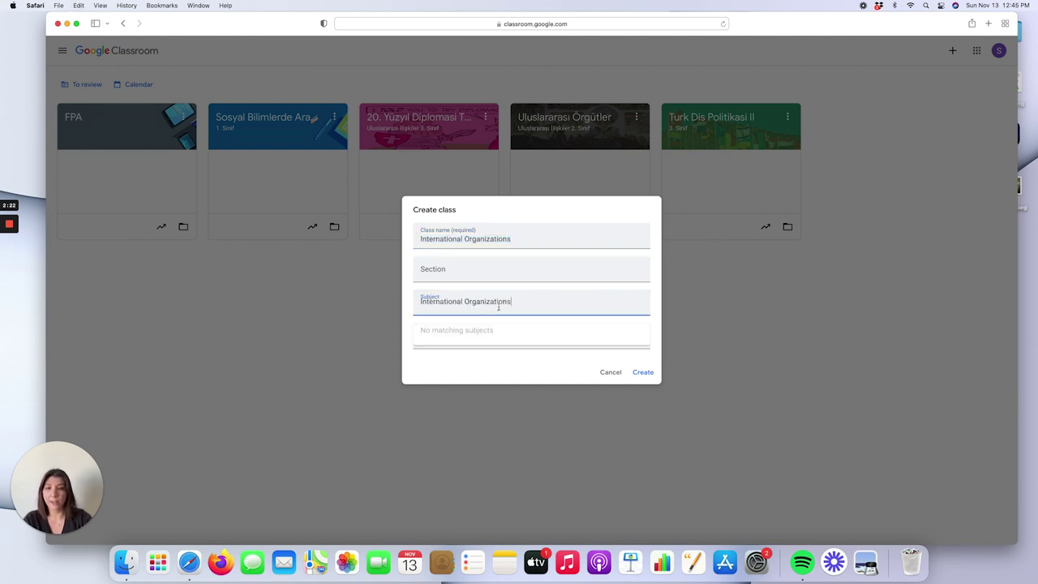
left_click(643, 371)
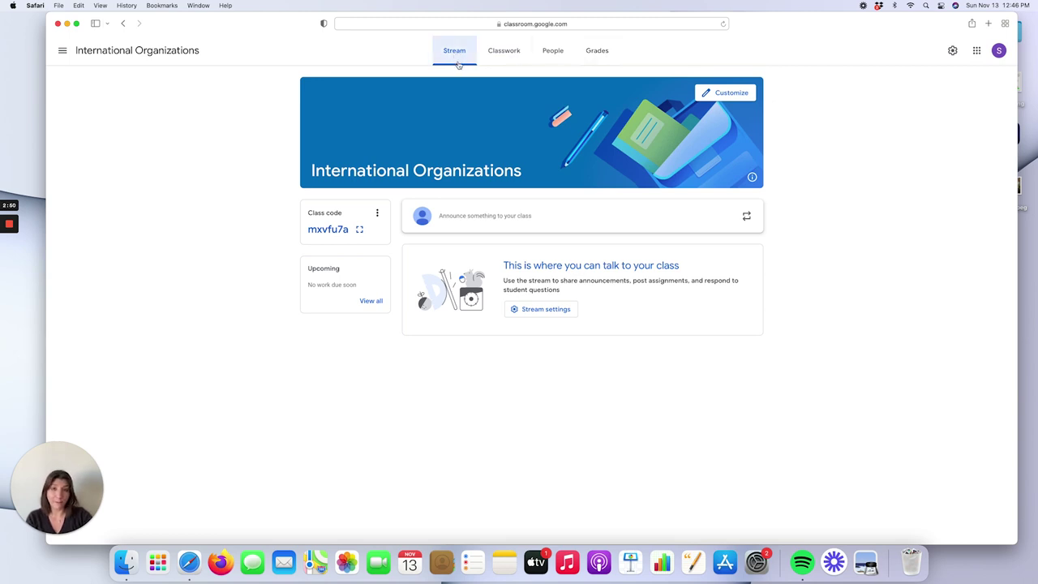
Switch to the Classwork page and preview the Create menu's classwork types, then dismiss it.
left_click(509, 55)
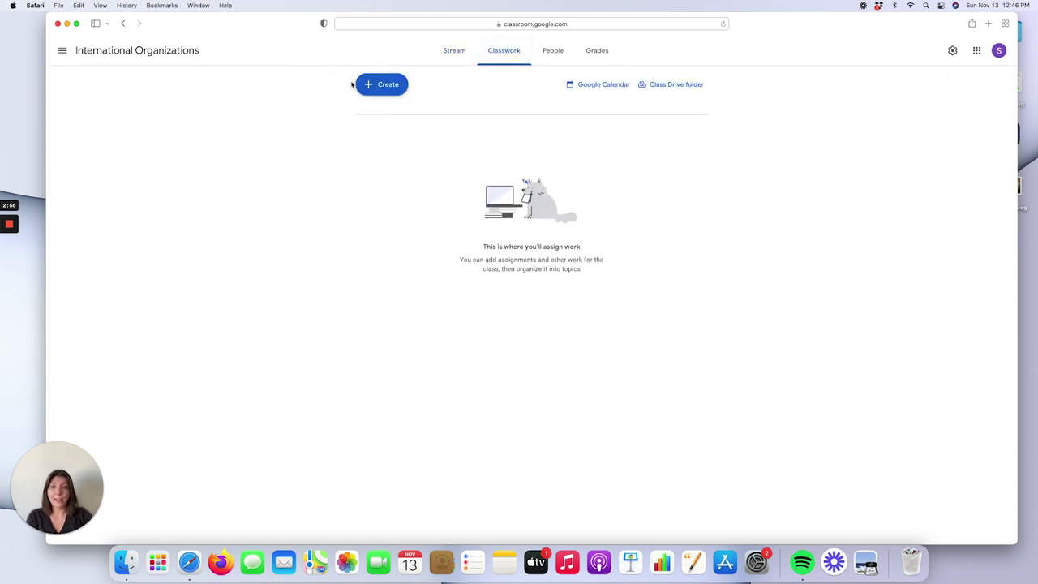
left_click(384, 89)
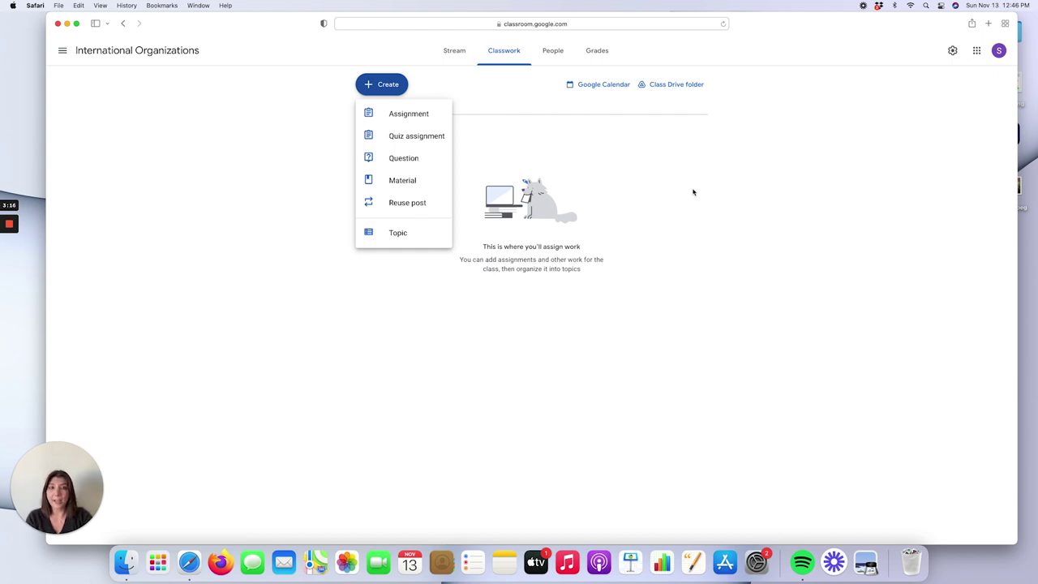
left_click(649, 219)
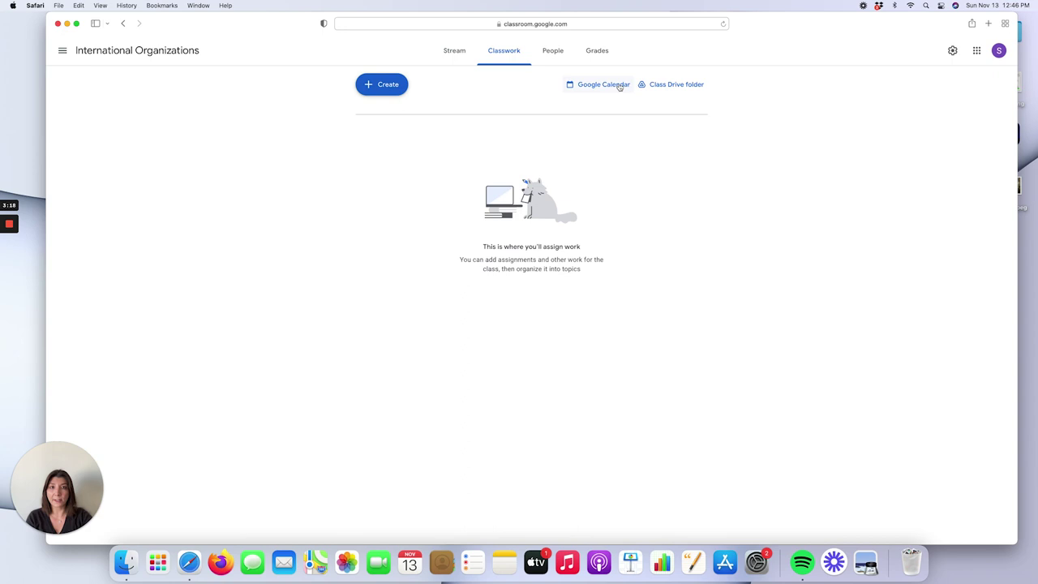
Review the Teachers and Students lists on People, then go back to Stream.
left_click(556, 54)
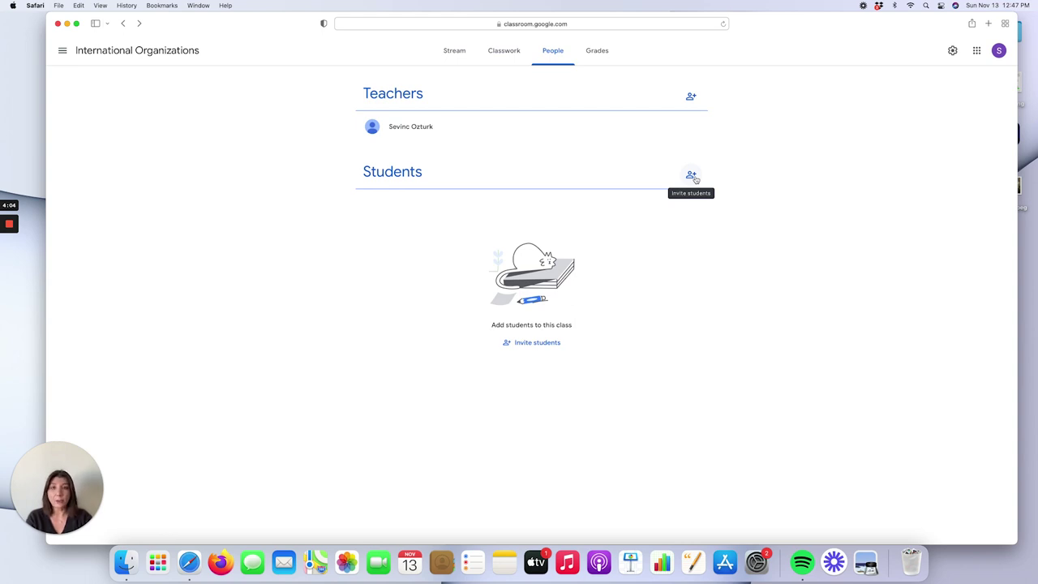
left_click(446, 52)
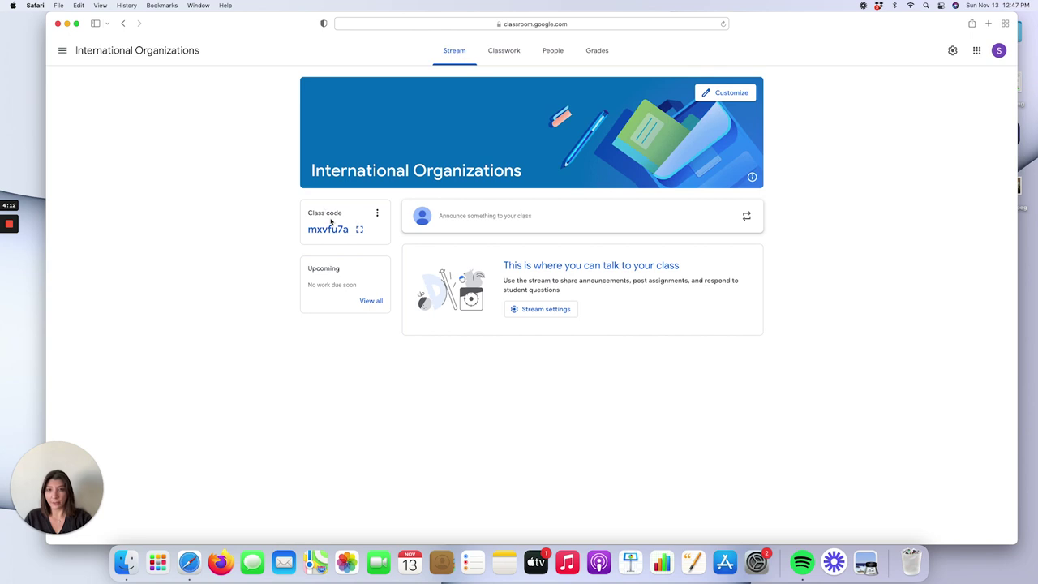
left_click_drag(308, 213, 347, 213)
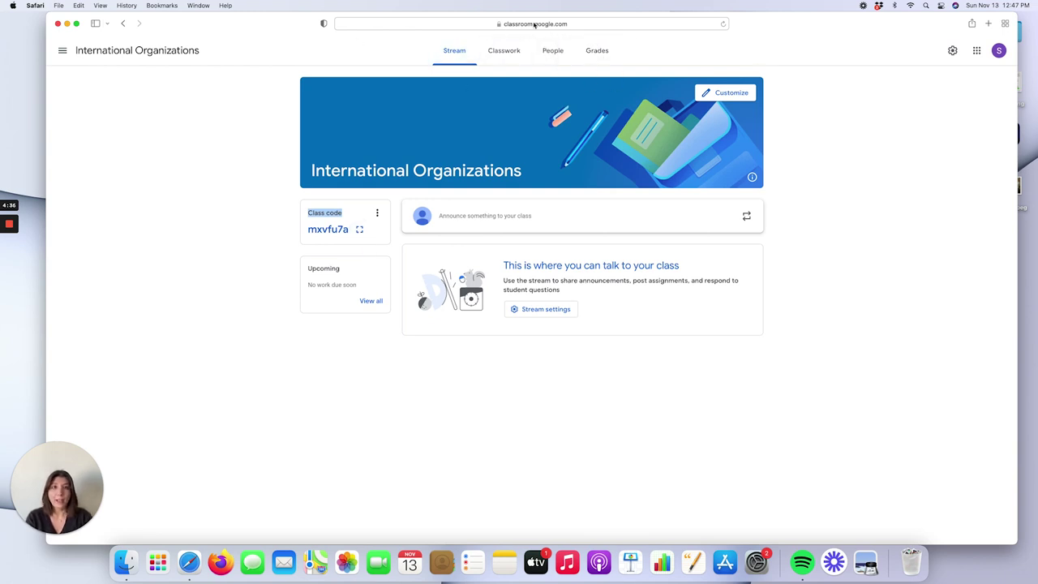
left_click(603, 54)
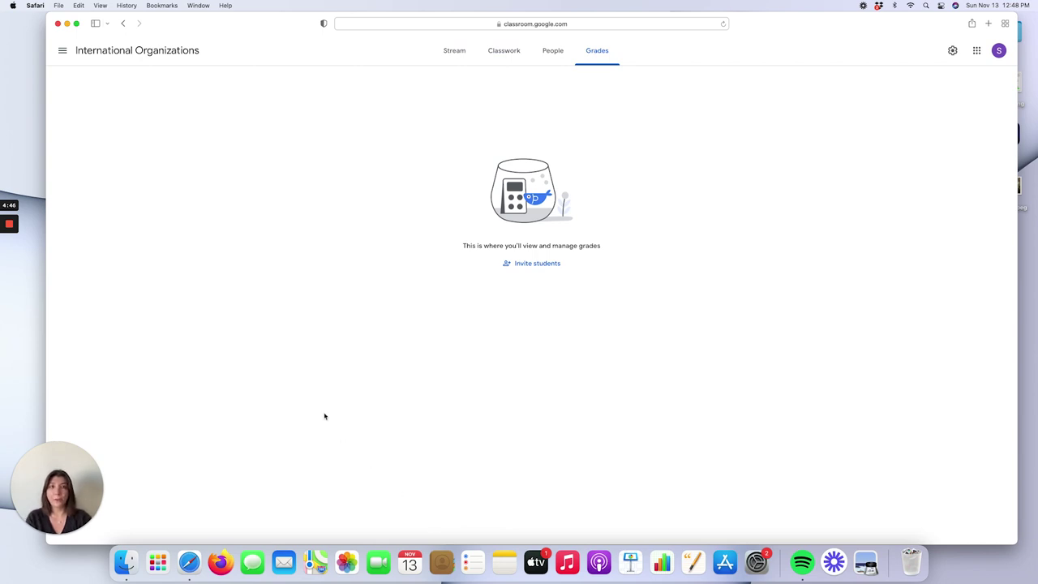
left_click(452, 58)
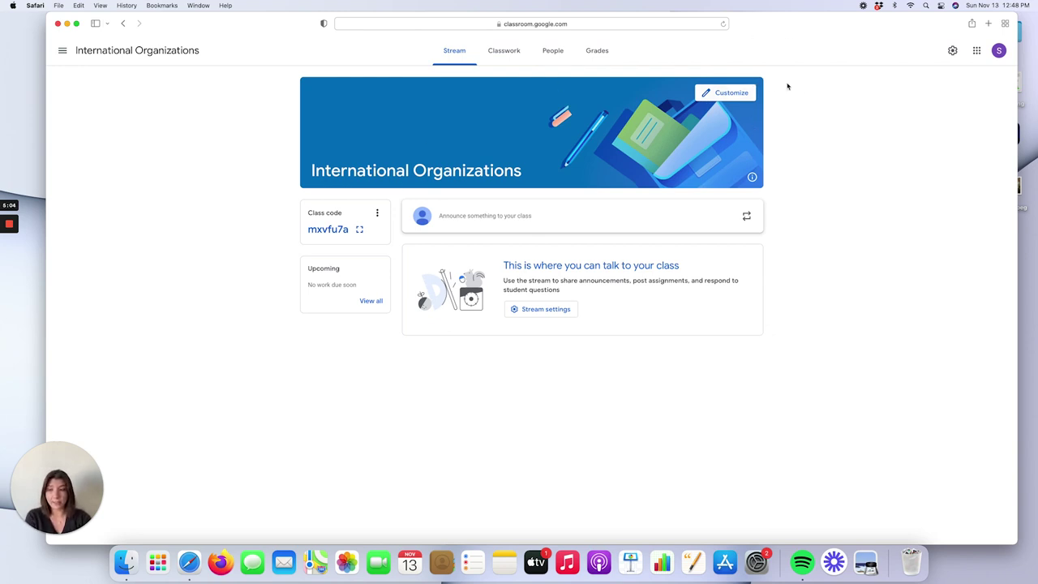
Open Customize on the class banner and choose Upload photo for the header.
left_click(730, 94)
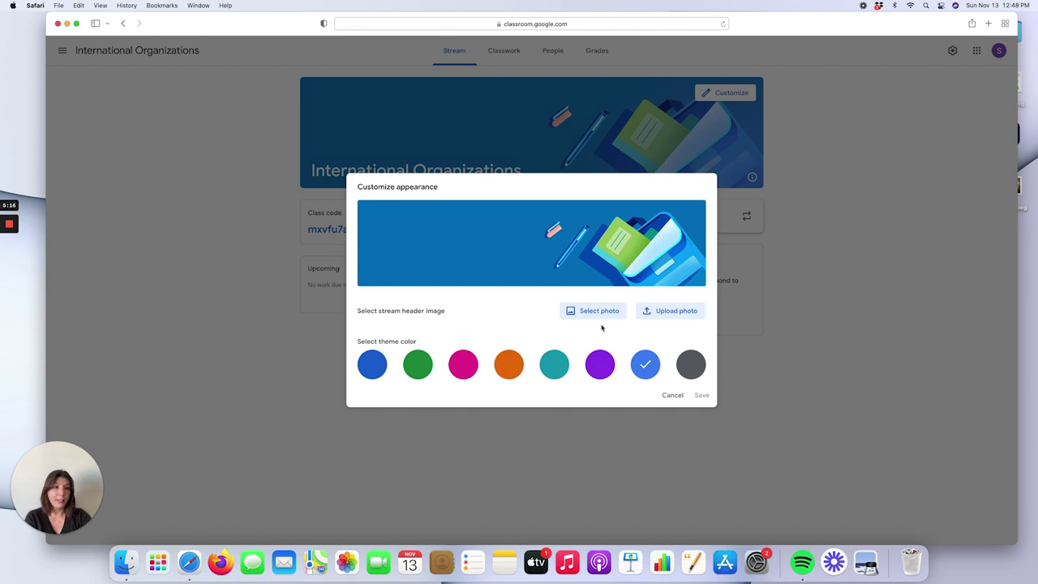
left_click(672, 315)
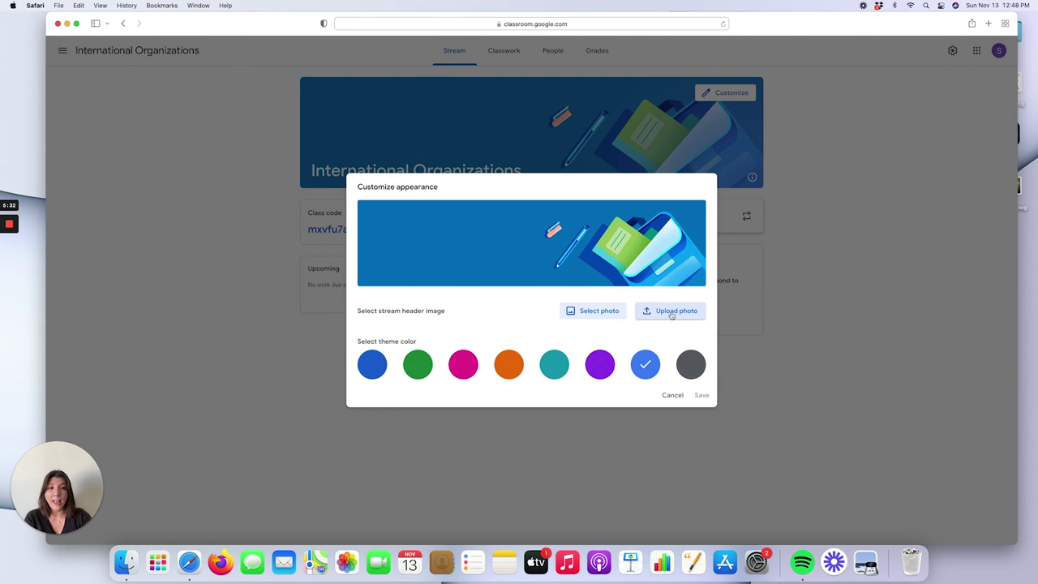
left_click(671, 313)
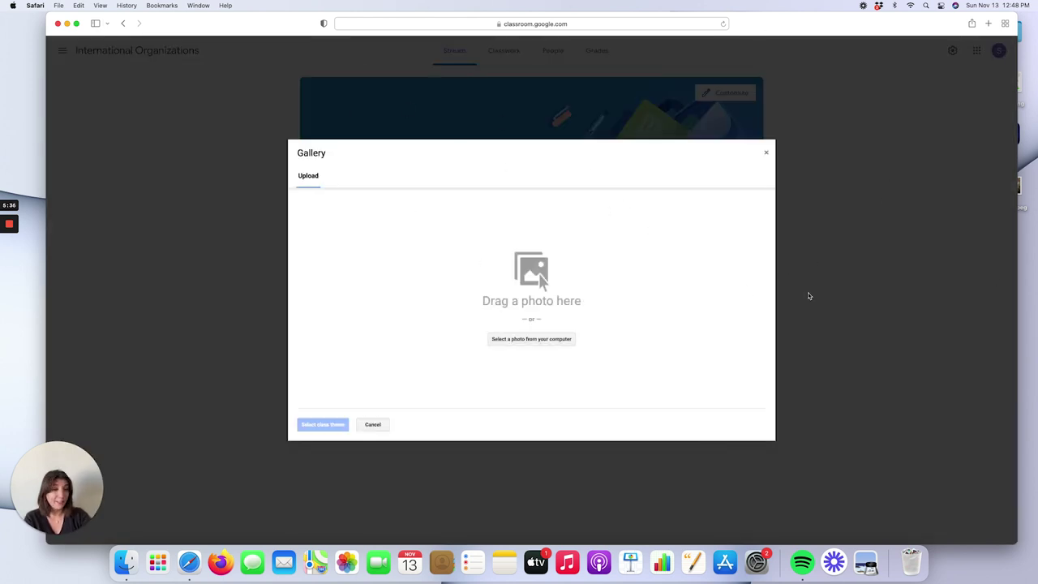
Upload UNphoto.jpeg from the Desktop and drag its crop box over the mural's centre.
left_click(553, 340)
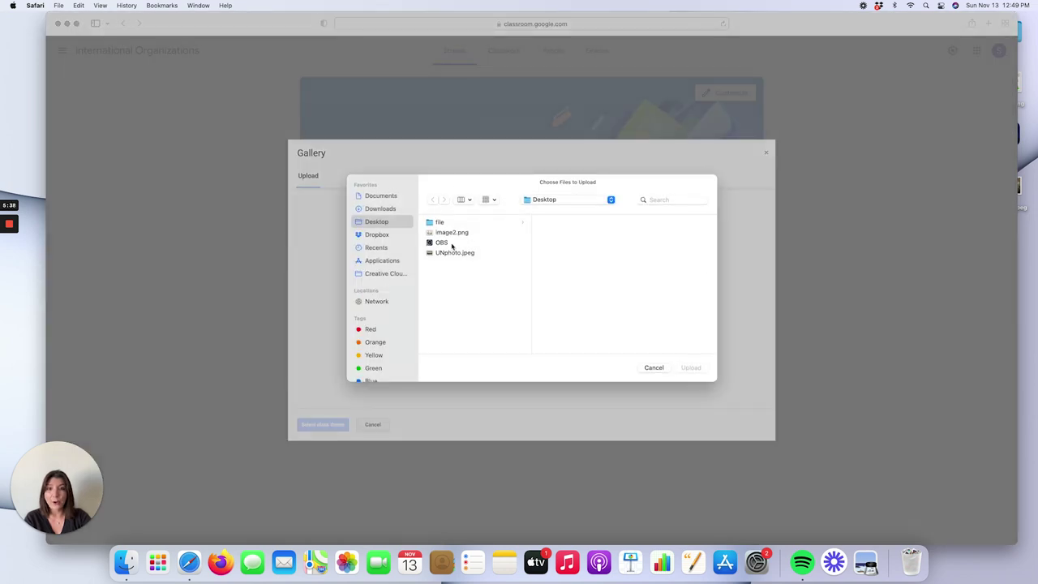
left_click(451, 254)
left_click(706, 370)
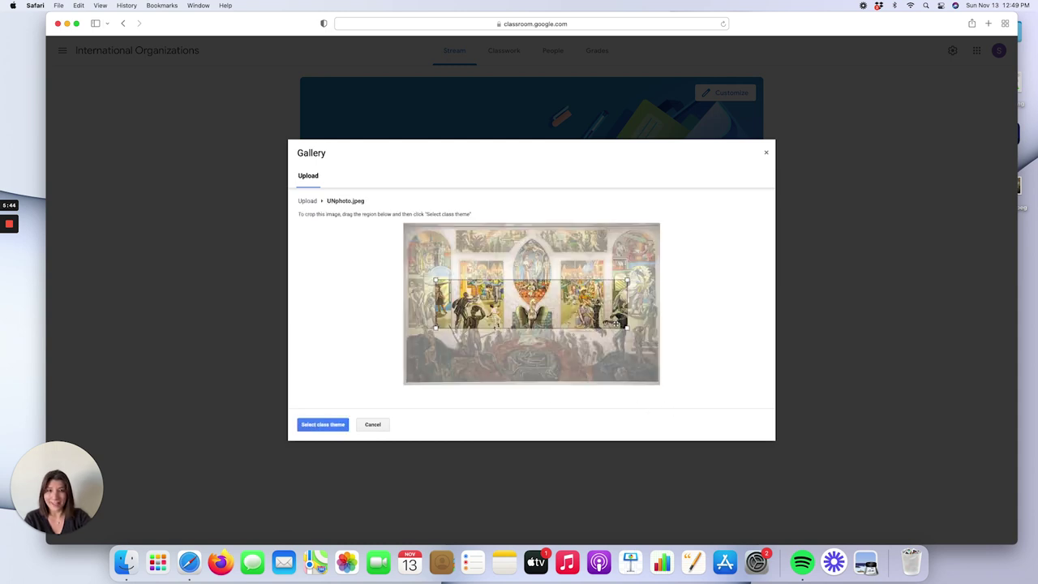
mouse_move(549, 302)
left_mouse_down()
mouse_move(543, 282)
mouse_move(542, 312)
mouse_move(543, 272)
mouse_move(546, 312)
left_mouse_up()
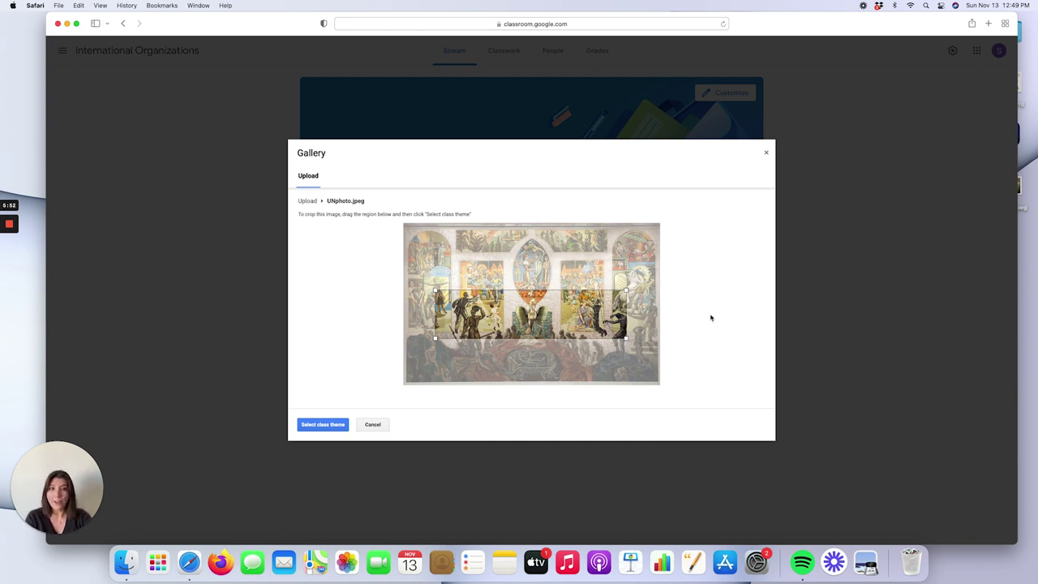
mouse_move(563, 318)
left_mouse_down()
mouse_move(558, 301)
mouse_move(559, 333)
left_mouse_up()
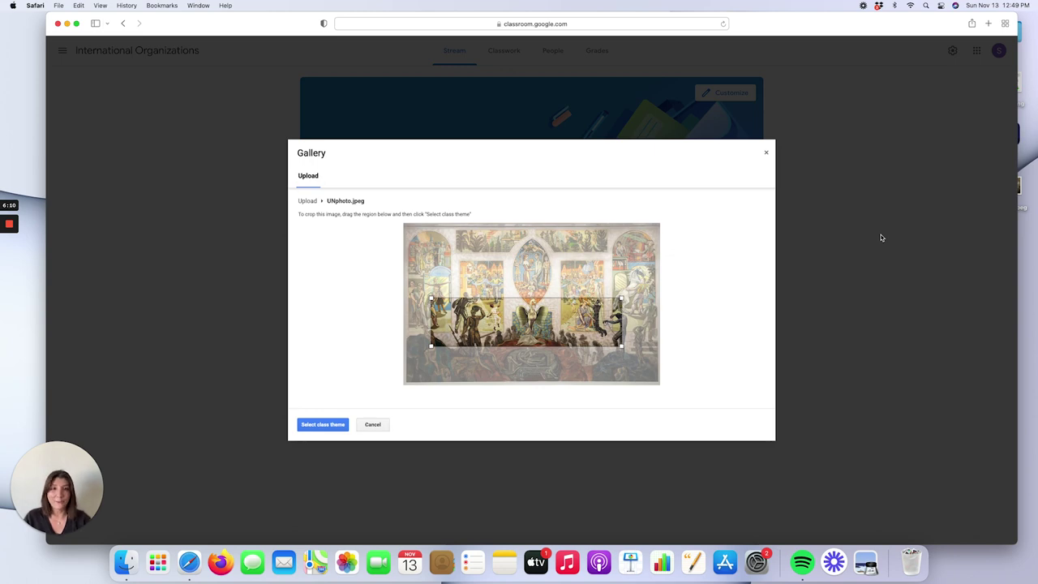
Discard the header customization and go to the Classes overview from the side menu.
left_click(765, 153)
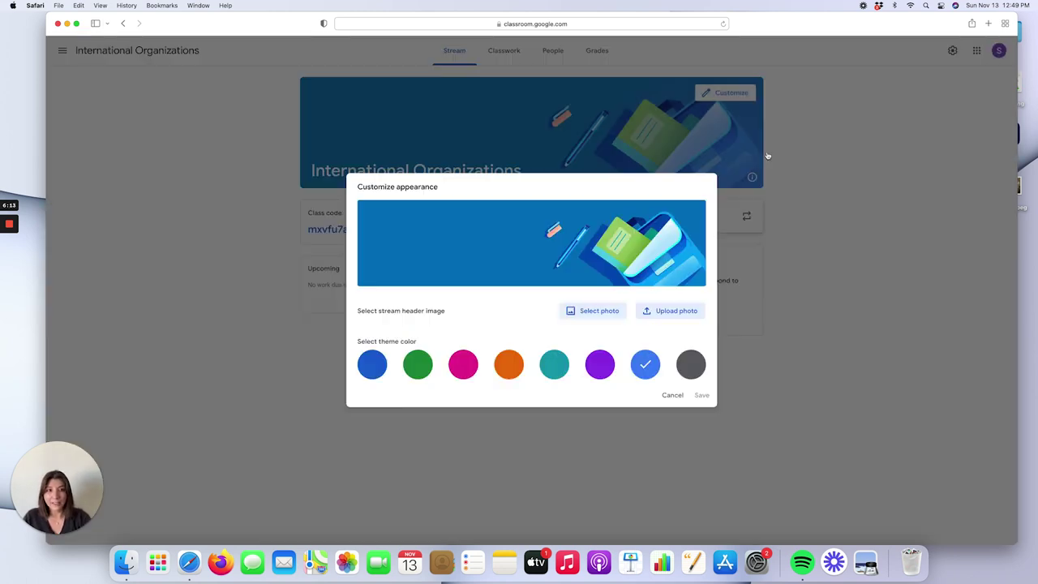
left_click(673, 396)
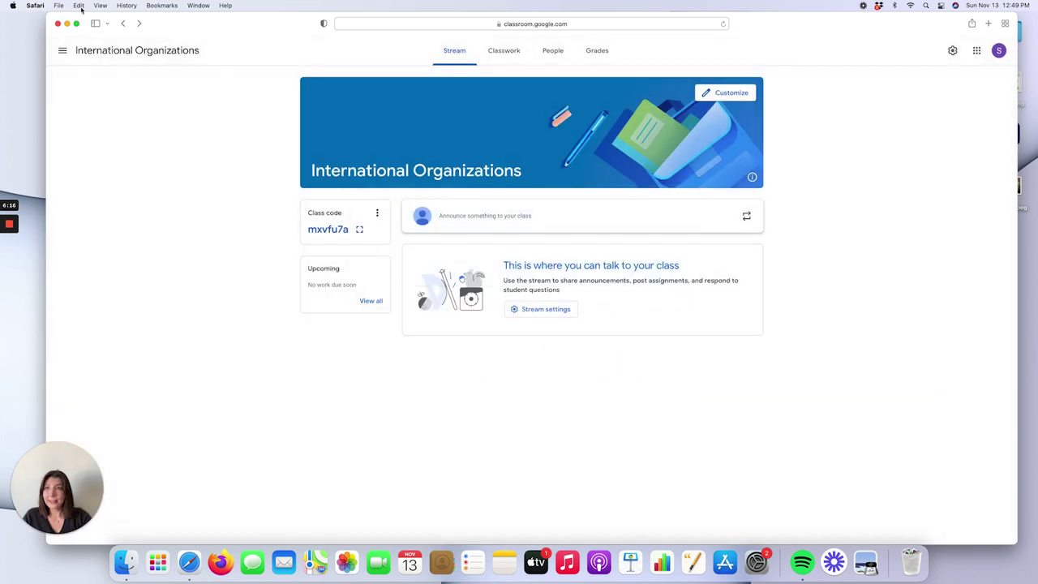
left_click(125, 26)
left_click(124, 25)
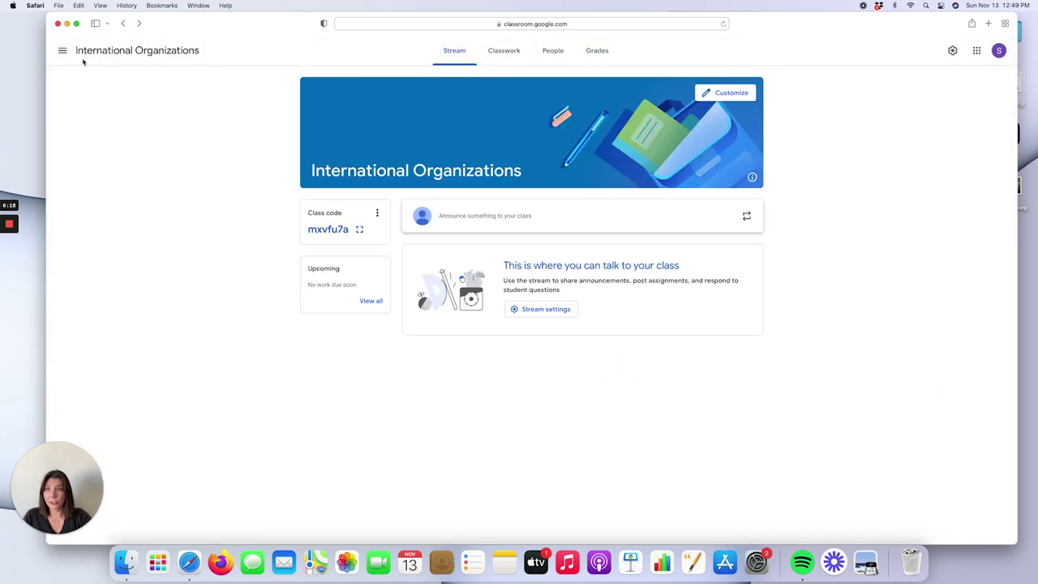
left_click(63, 51)
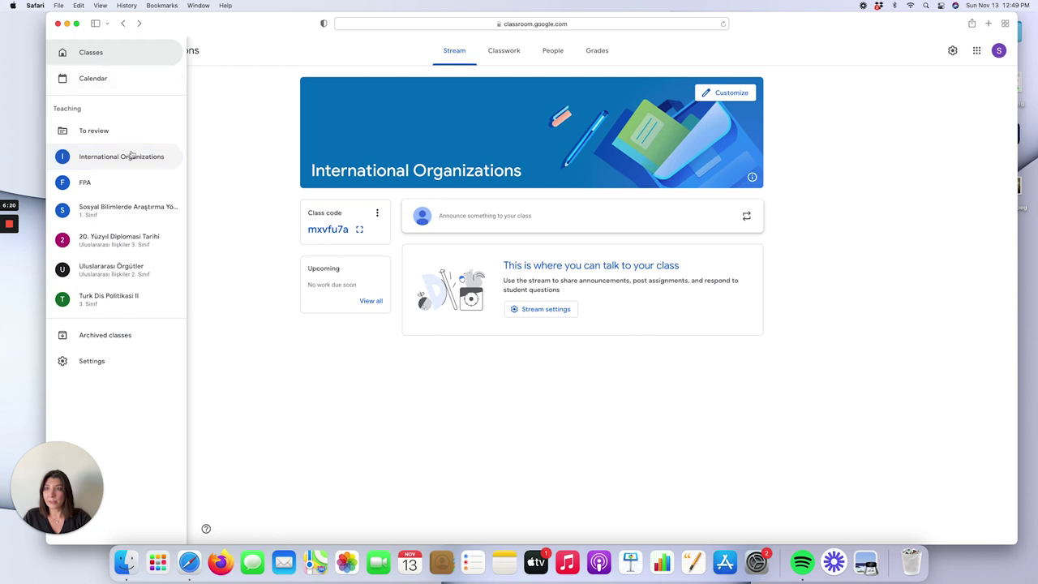
left_click(94, 54)
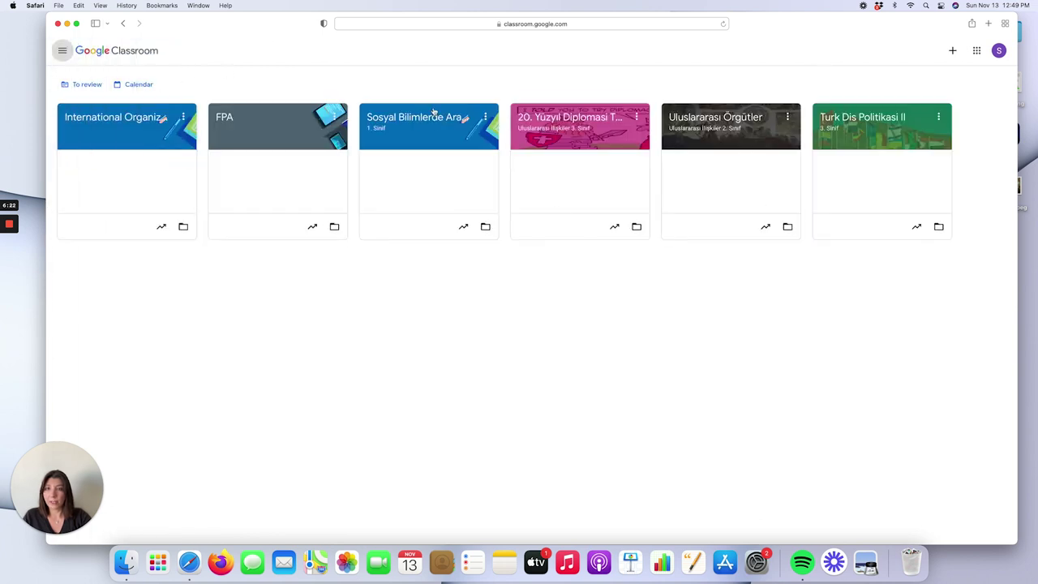
Open the Uluslararası Örgütler class and scroll through its stream posts.
left_click(703, 146)
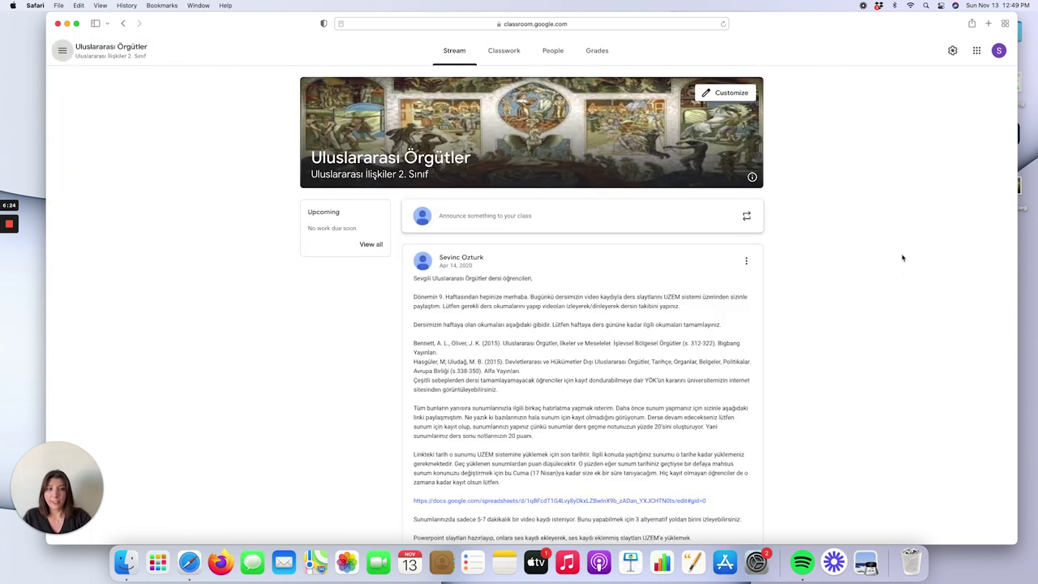
scroll(902, 258, "down", 3)
scroll(903, 258, "up", 1)
scroll(902, 257, "down", 1)
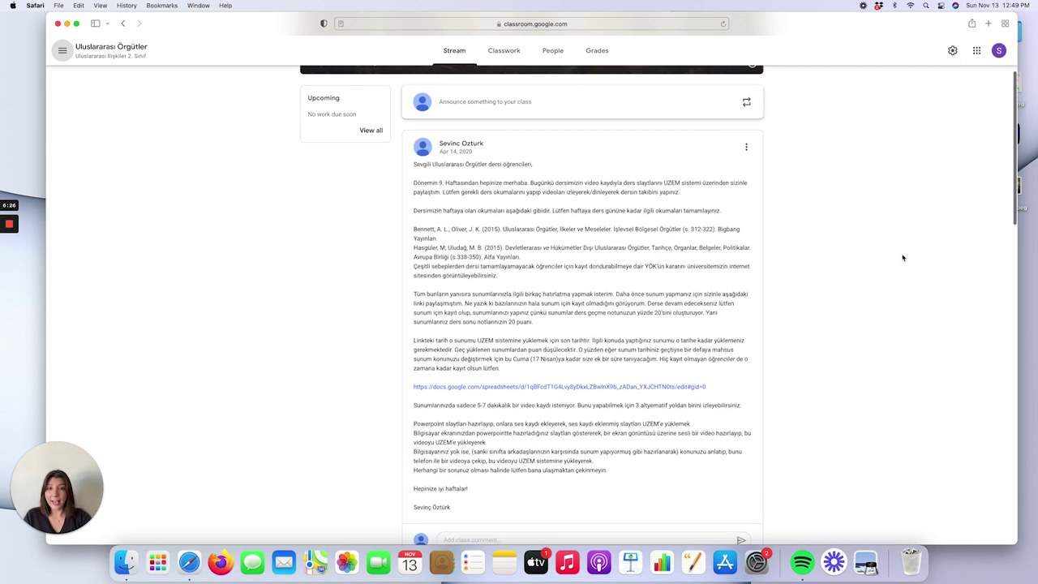
scroll(902, 258, "up", 1)
scroll(902, 258, "down", 1)
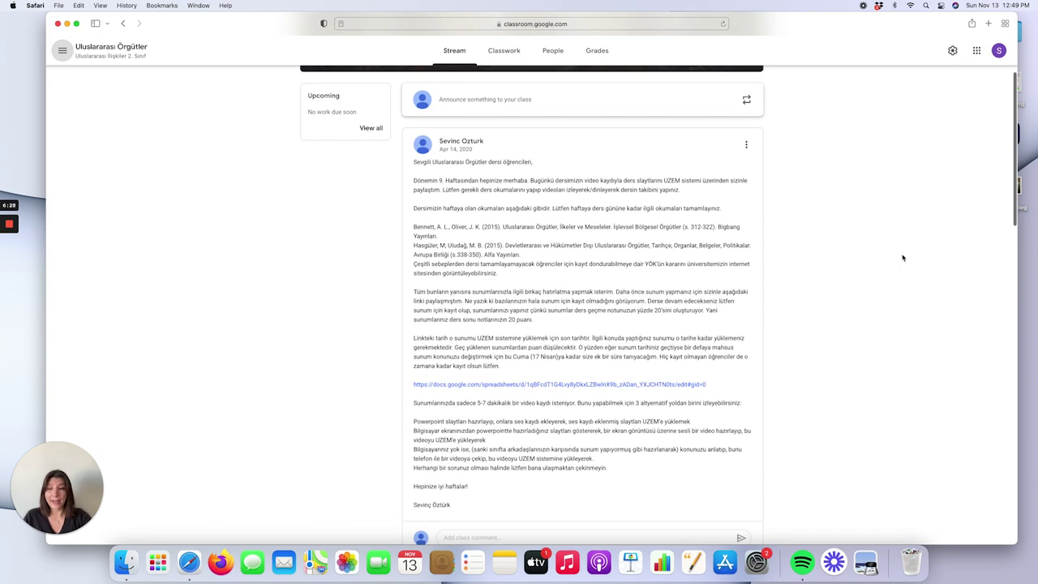
scroll(902, 257, "up", 2)
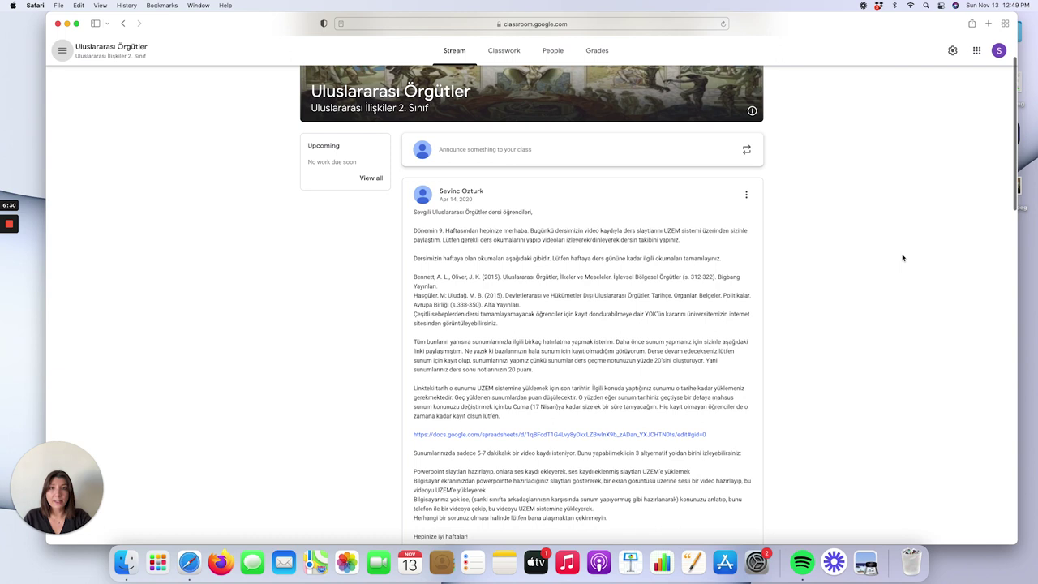
scroll(903, 258, "up", 2)
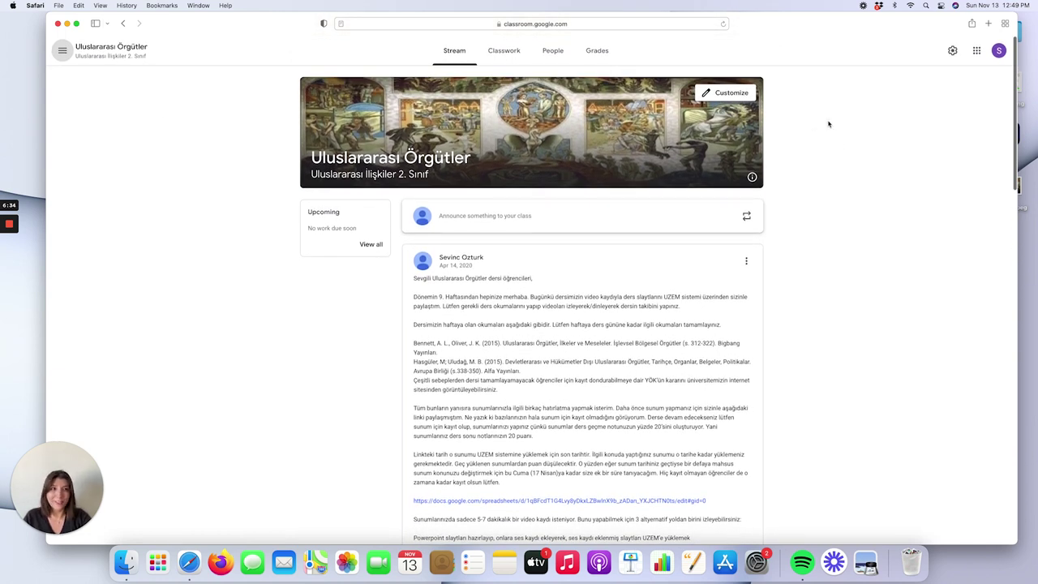
scroll(829, 265, "down", 3)
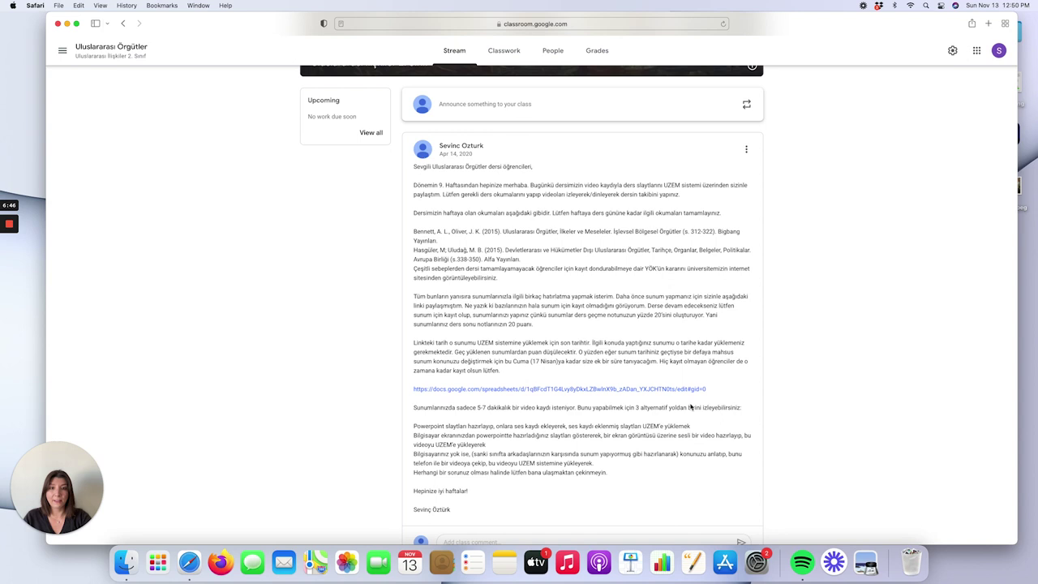
scroll(776, 284, "down", 2)
scroll(775, 287, "up", 3)
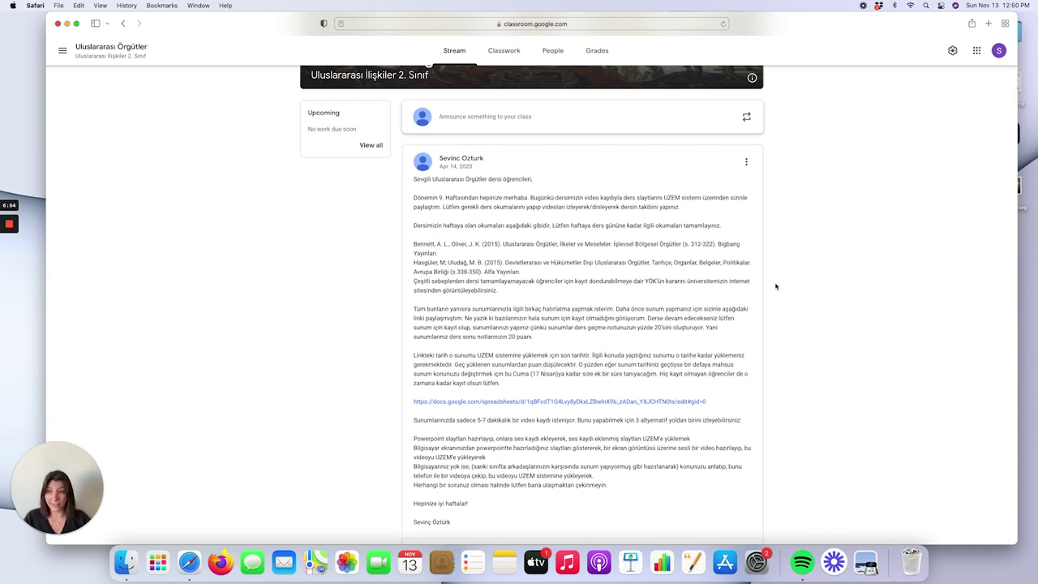
scroll(775, 286, "down", 3)
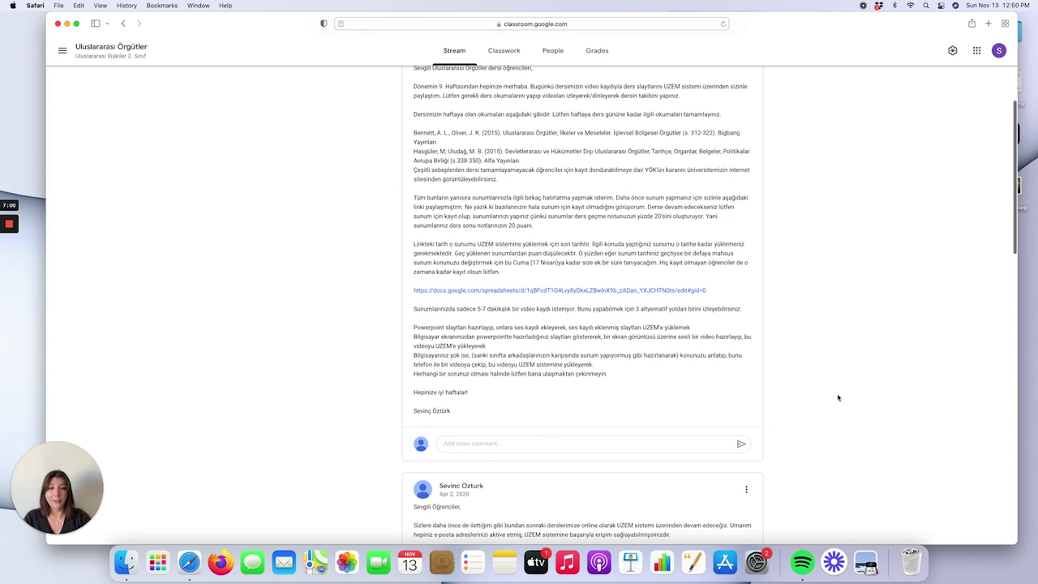
scroll(739, 237, "up", 3)
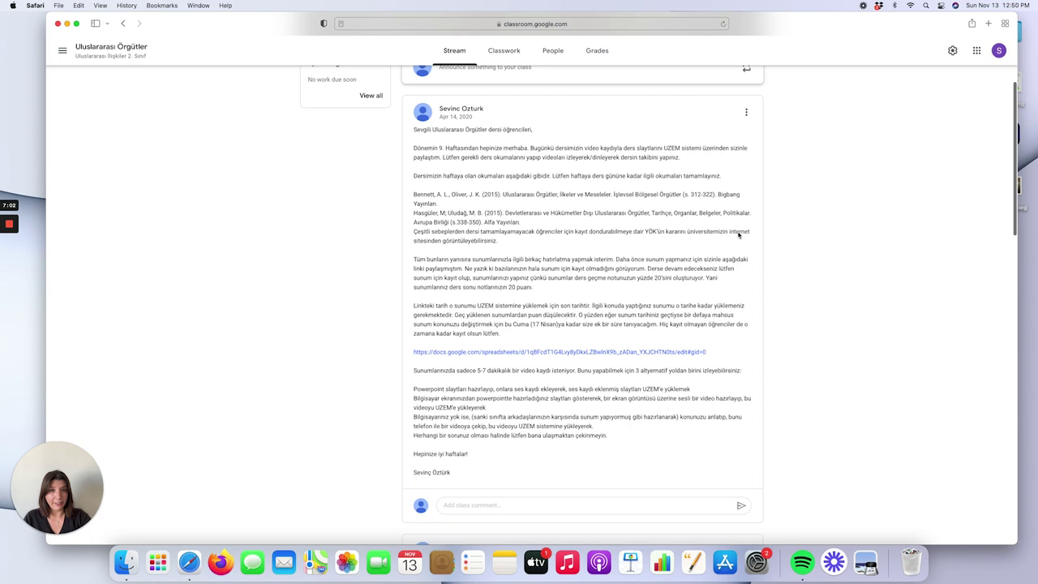